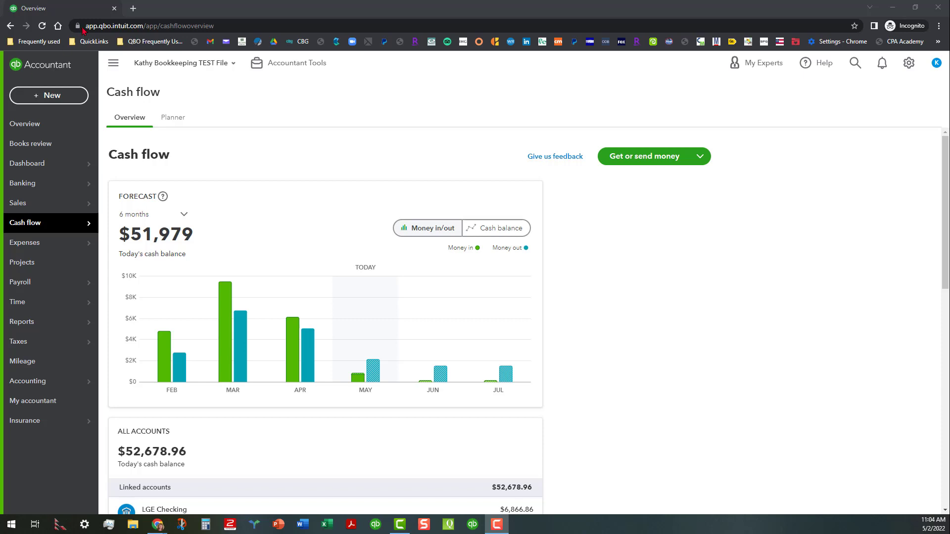
# Step: Open the Cash flow Overview page showing the $51,979 six-month forecast with money in/out bars
pyautogui.moveTo(45, 228)
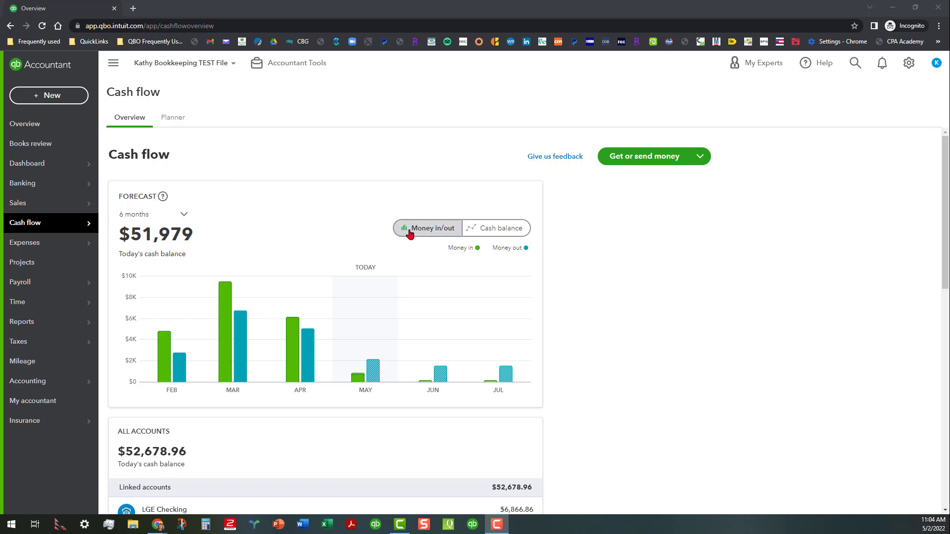
pyautogui.click(490, 228)
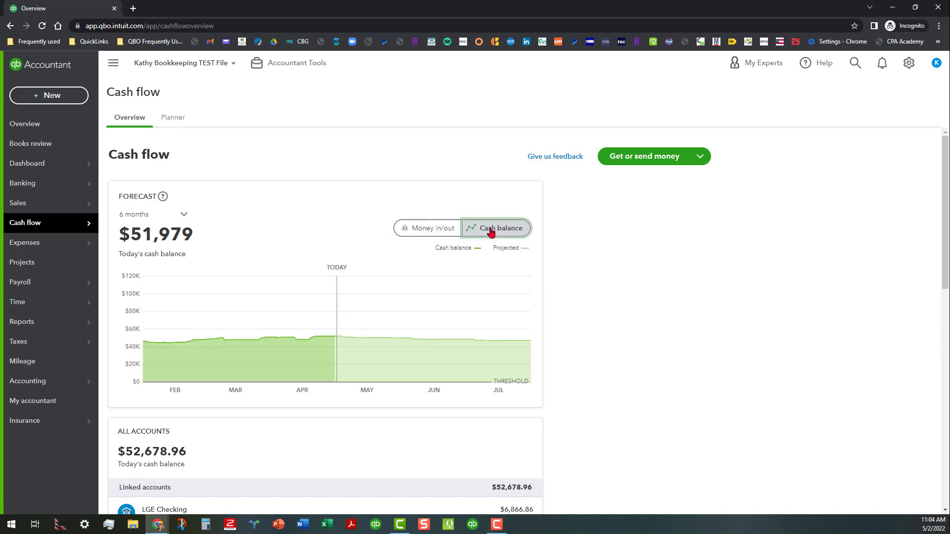
pyautogui.click(444, 232)
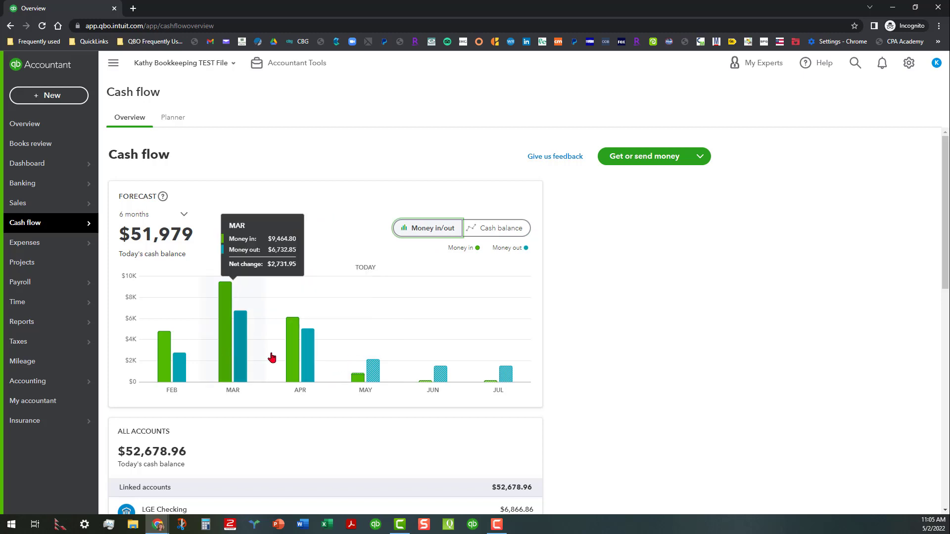
pyautogui.moveTo(344, 380)
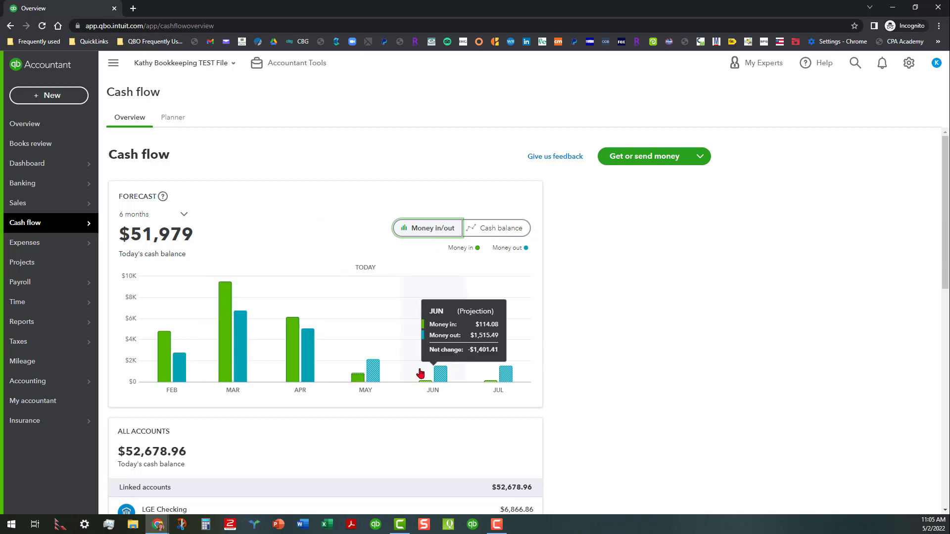
pyautogui.moveTo(488, 378)
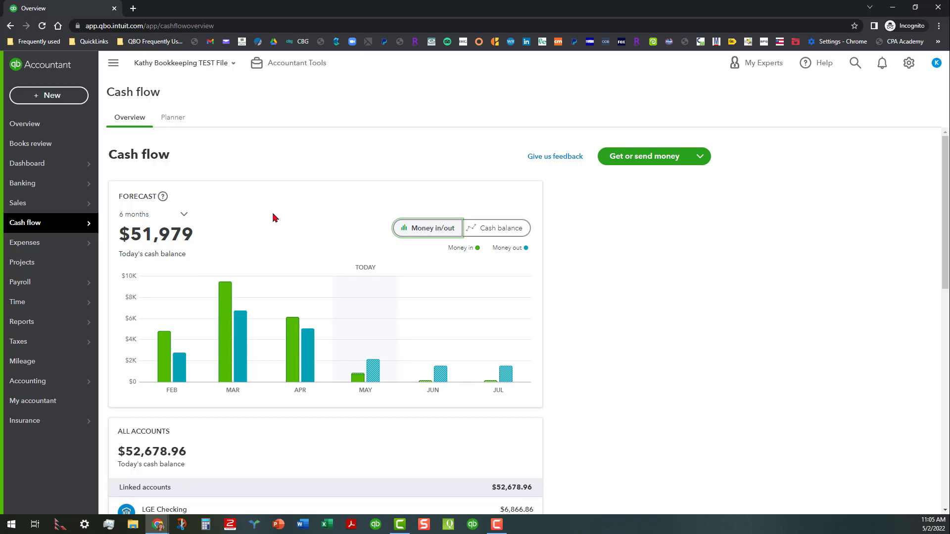
pyautogui.scroll(-2, 271, 214)
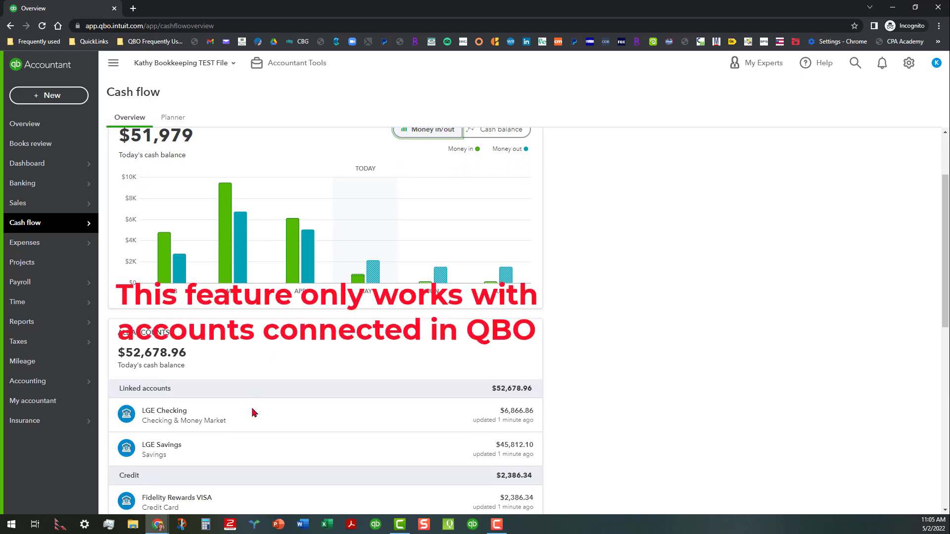
pyautogui.scroll(-1, 259, 433)
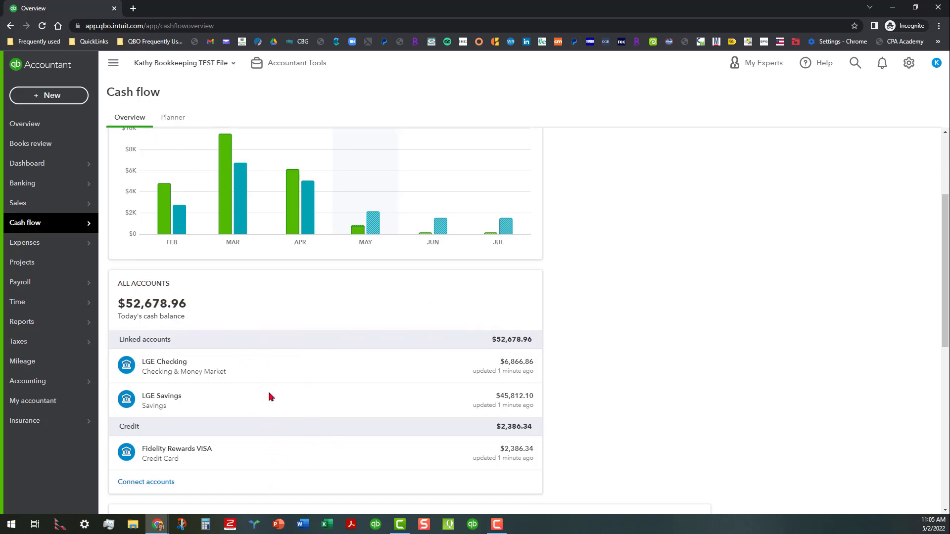
pyautogui.scroll(2, 267, 393)
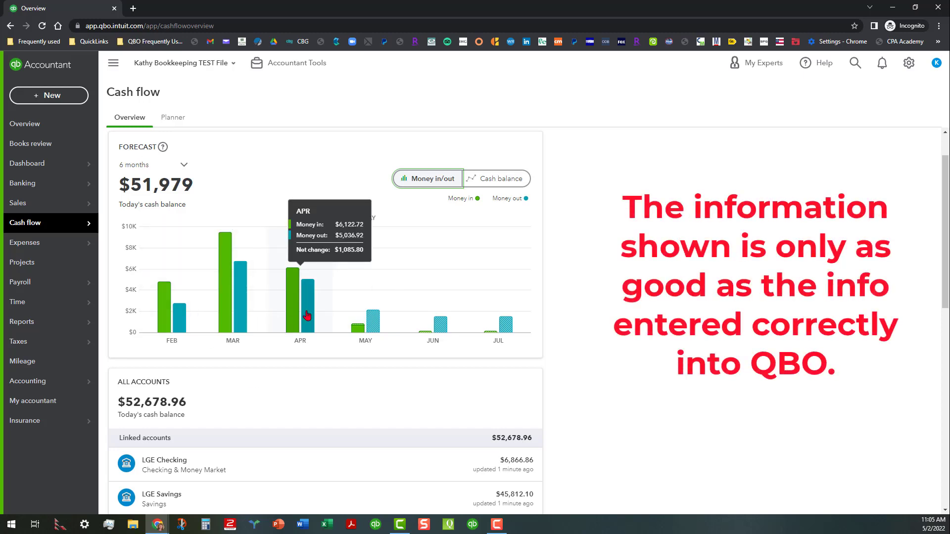
pyautogui.scroll(1, 329, 398)
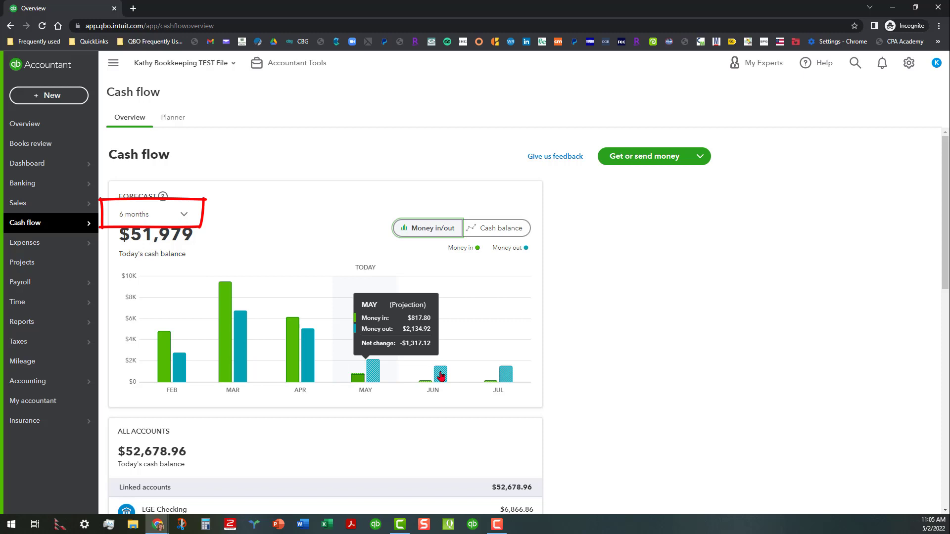
# Step: Keep the forecast period at 6 months and switch the chart to the Cash balance trend
pyautogui.click(183, 215)
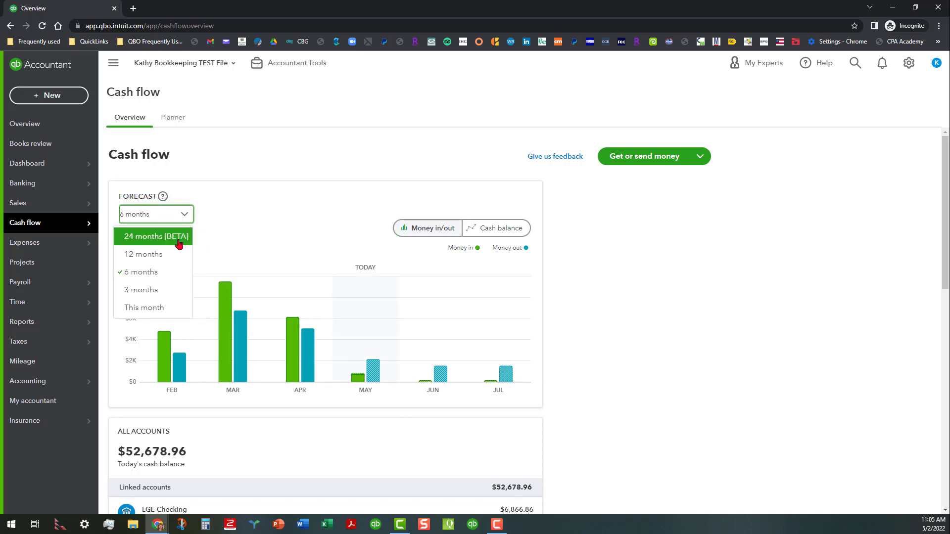
pyautogui.click(155, 272)
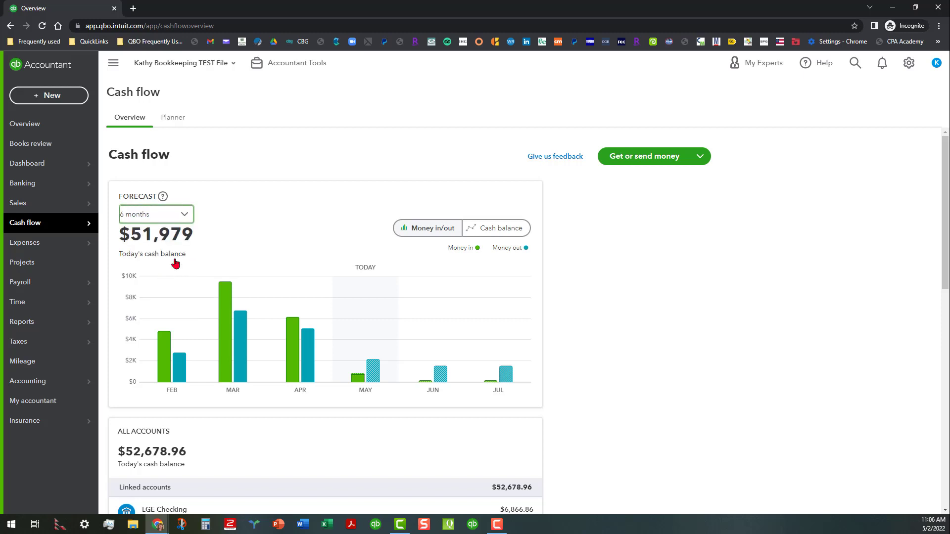
pyautogui.moveTo(253, 268)
pyautogui.moveTo(370, 323)
pyautogui.click(497, 233)
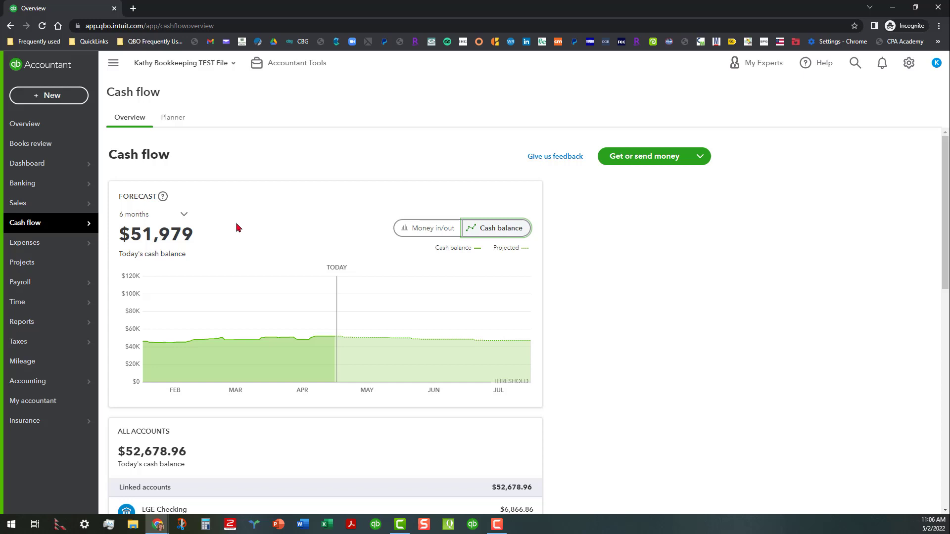
pyautogui.scroll(-4, 239, 204)
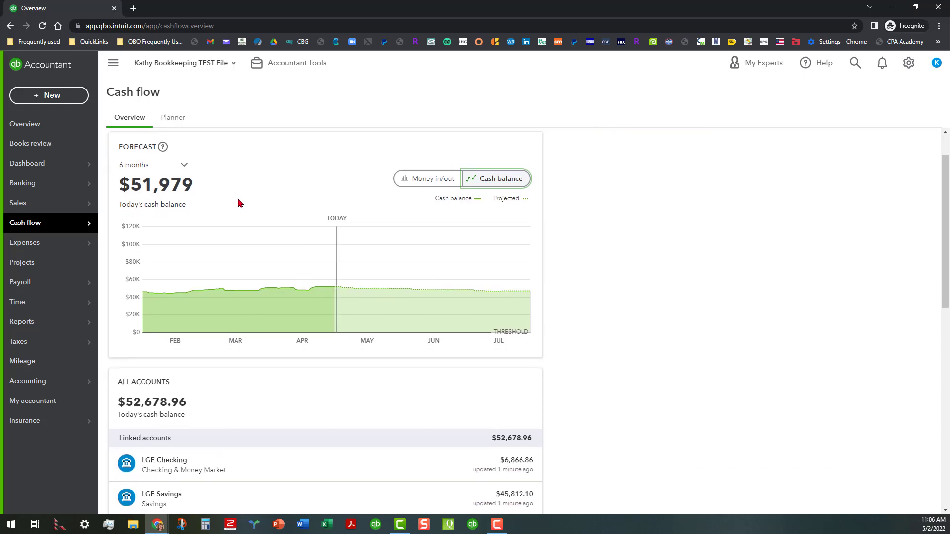
pyautogui.scroll(4, 241, 202)
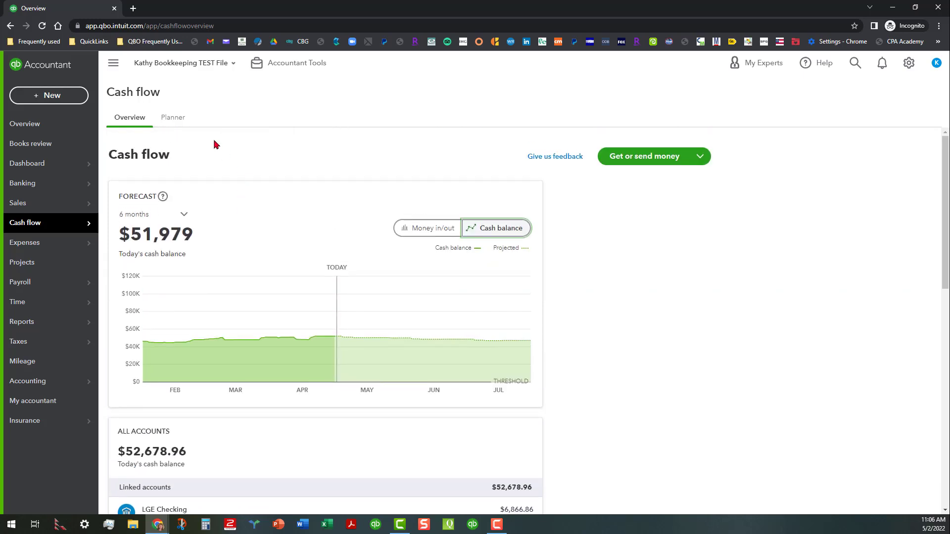
# Step: Start planning on the Planner tab to reach the $52,679 cash balance projection
pyautogui.click(176, 121)
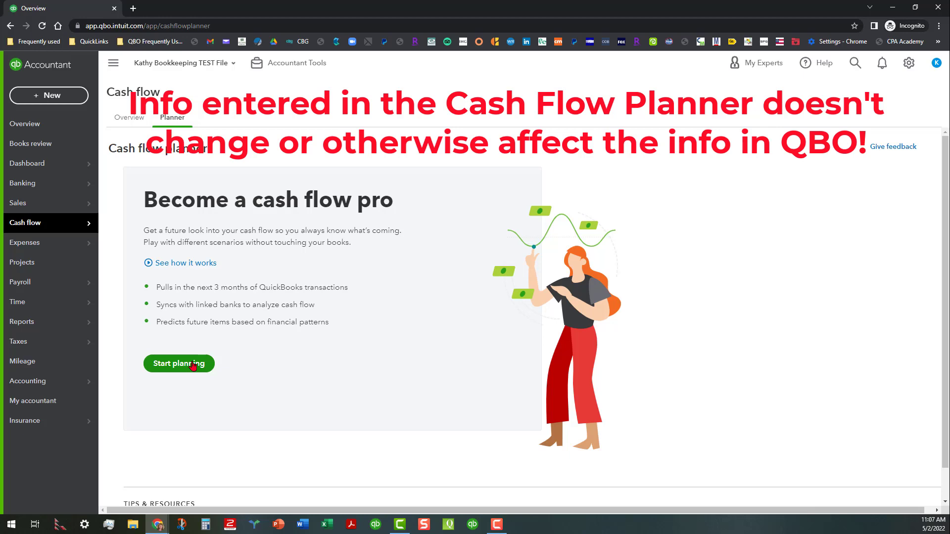
pyautogui.click(193, 365)
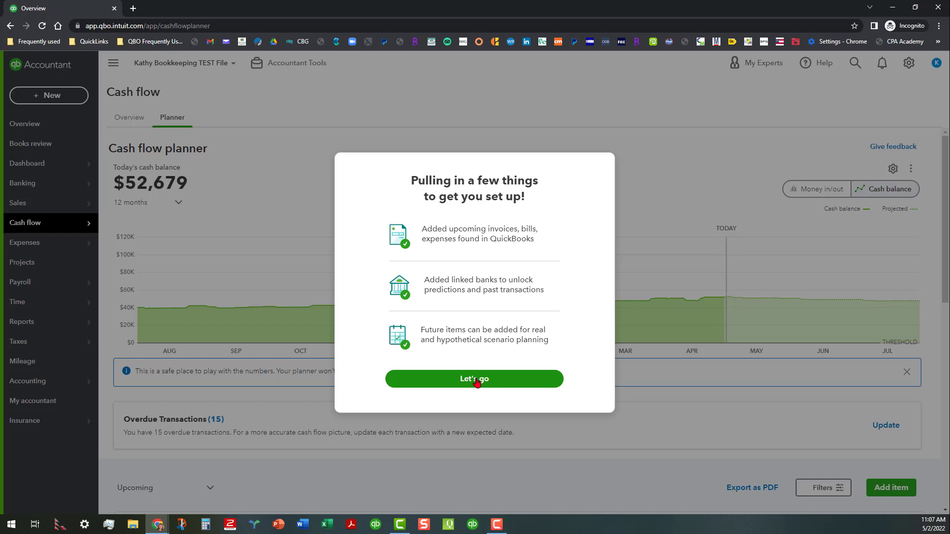
pyautogui.click(476, 381)
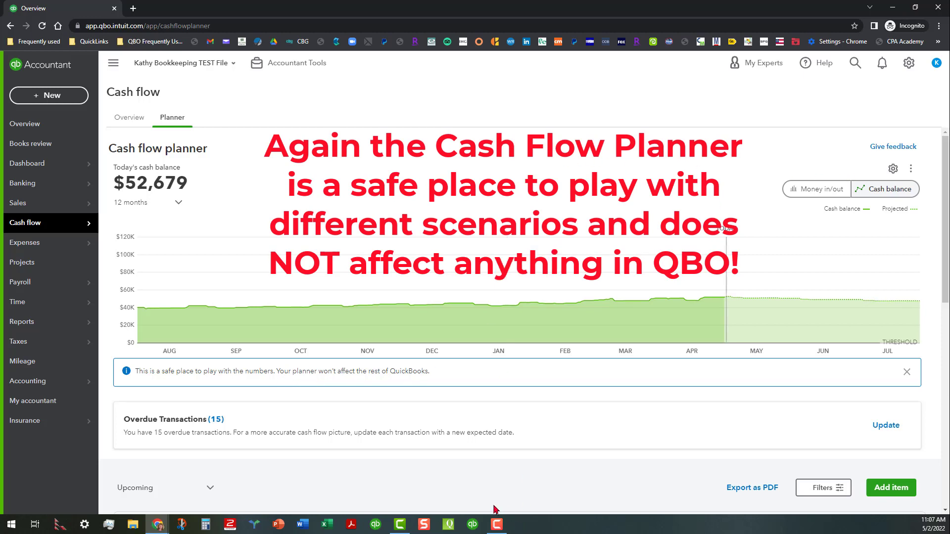
# Step: Scroll to the Upcoming transactions table, starting with the $3.09 Apy Earned item
pyautogui.scroll(-1, 237, 411)
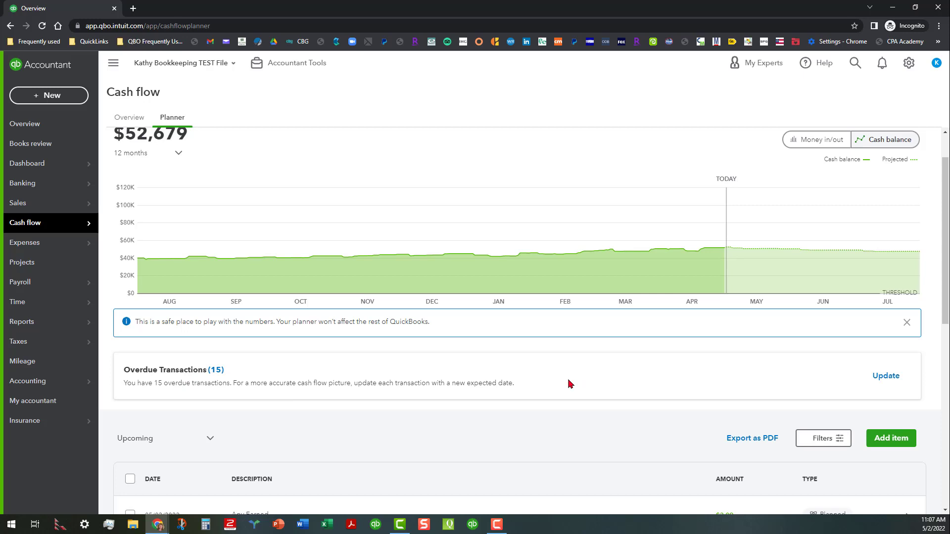
pyautogui.scroll(-2, 402, 425)
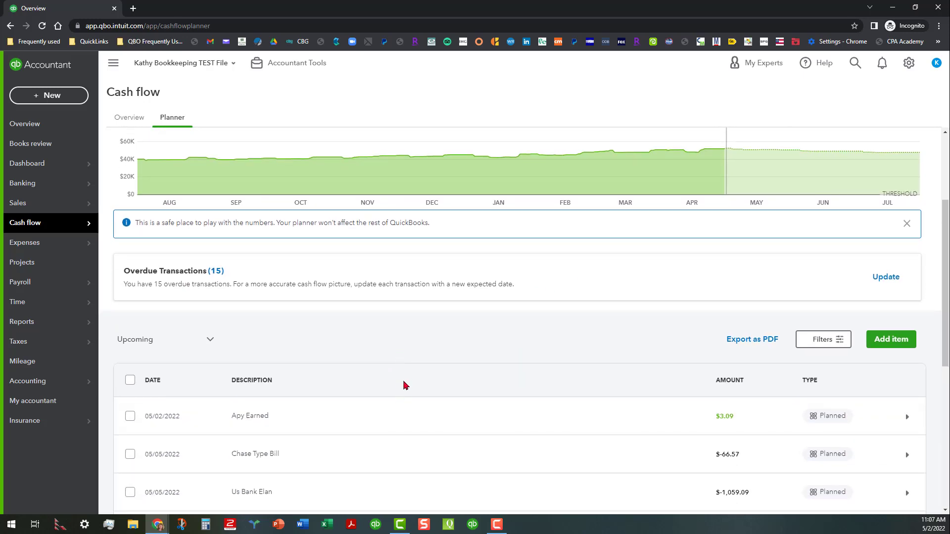
pyautogui.scroll(-1, 402, 385)
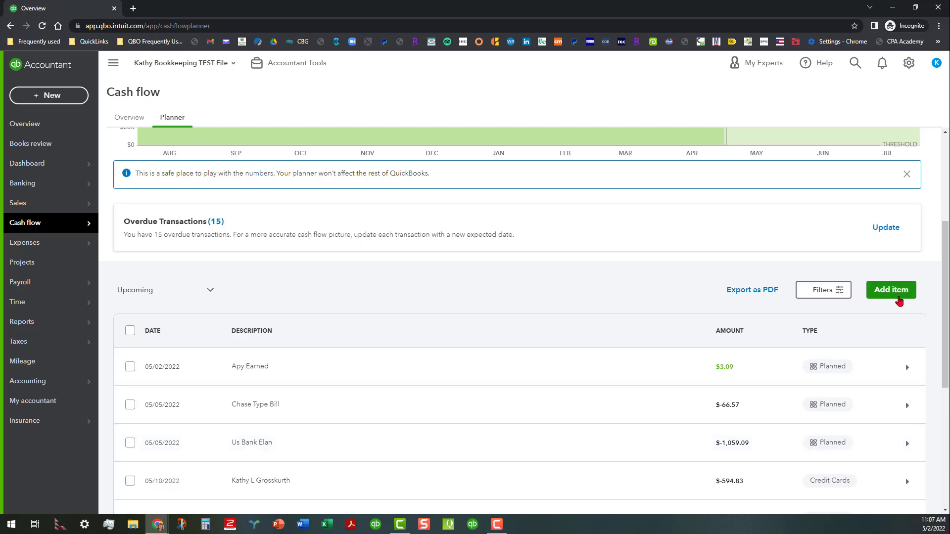
pyautogui.scroll(-3, 511, 296)
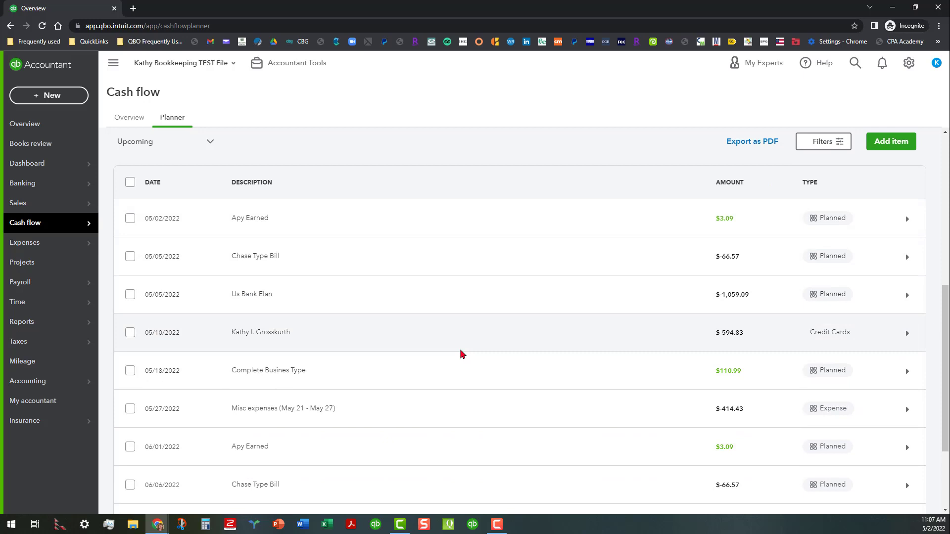
pyautogui.scroll(1, 460, 351)
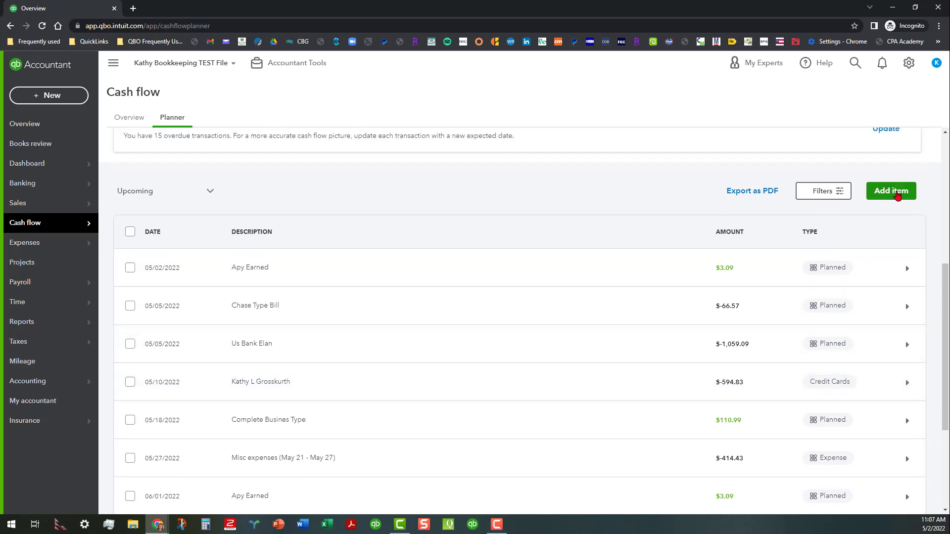
# Step: Add a $2,500 Money in planned item 'Unexpected Windfall' dated 05/04/2022
pyautogui.click(896, 193)
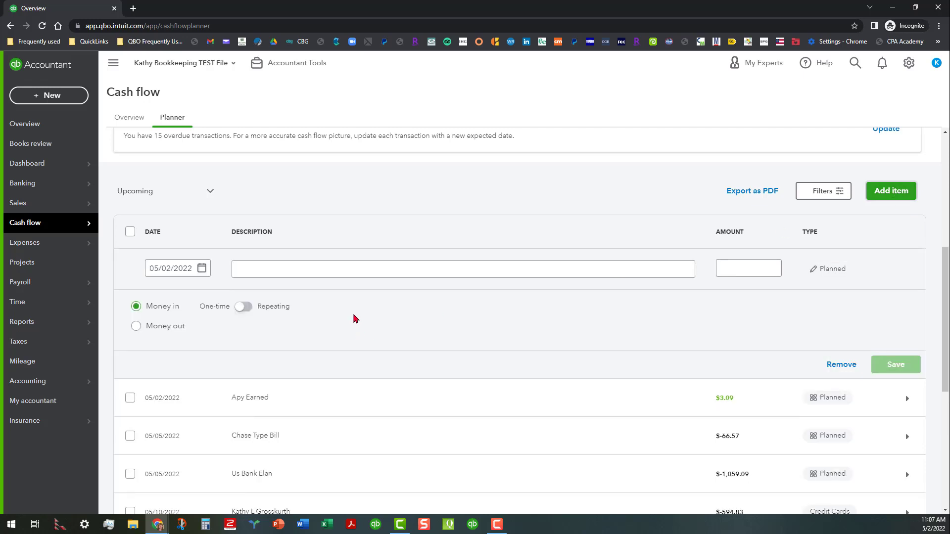
pyautogui.click(202, 270)
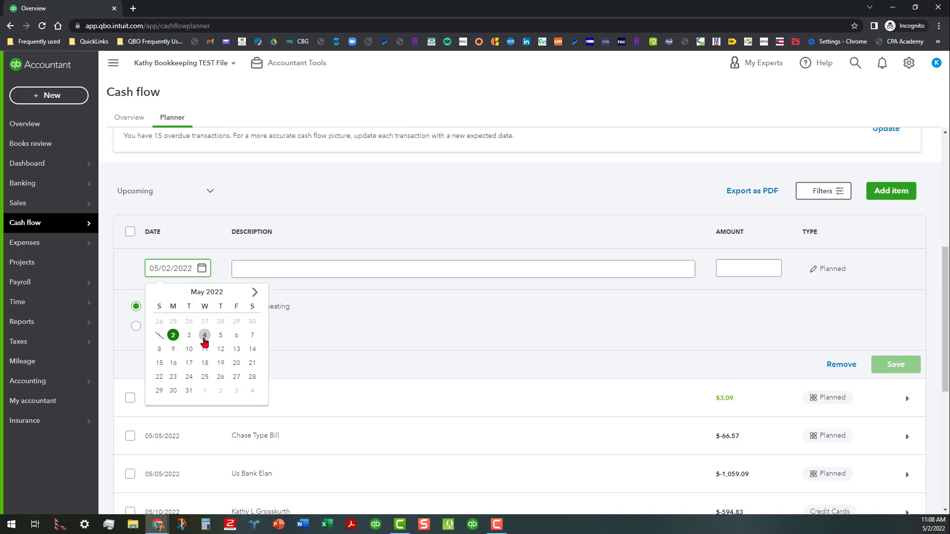
pyautogui.click(204, 336)
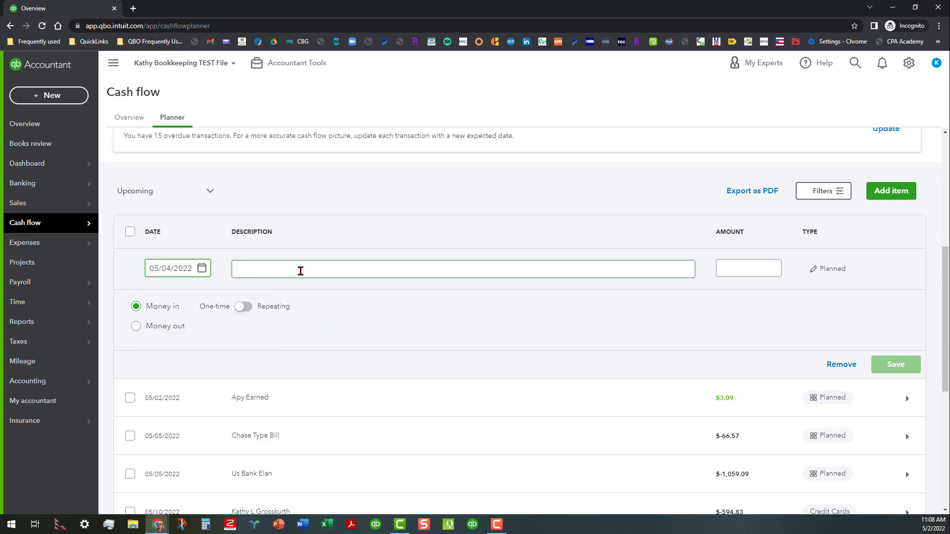
pyautogui.click(300, 269)
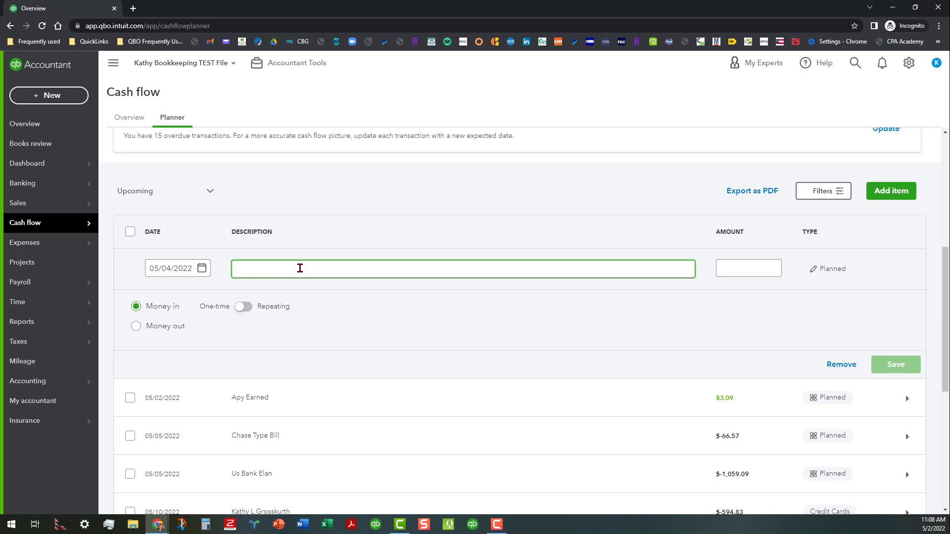
pyautogui.write('Unexpexte')
pyautogui.write('ted W')
pyautogui.write('ind')
pyautogui.write('fall')
pyautogui.click(734, 269)
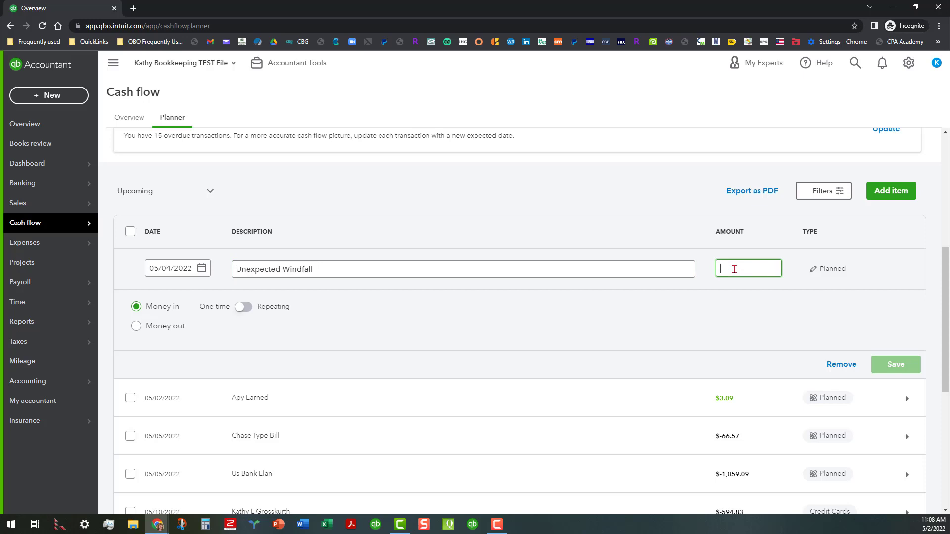
pyautogui.write('2500')
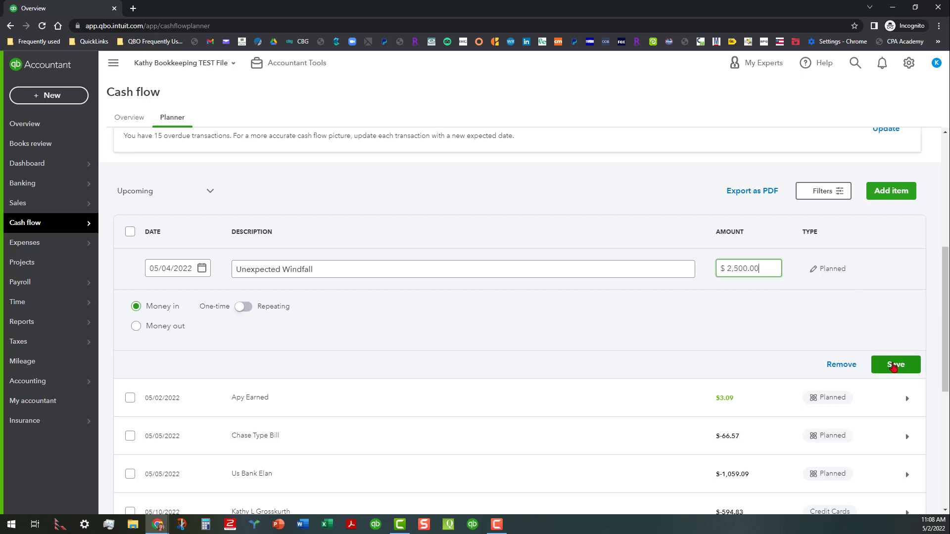
pyautogui.click(894, 366)
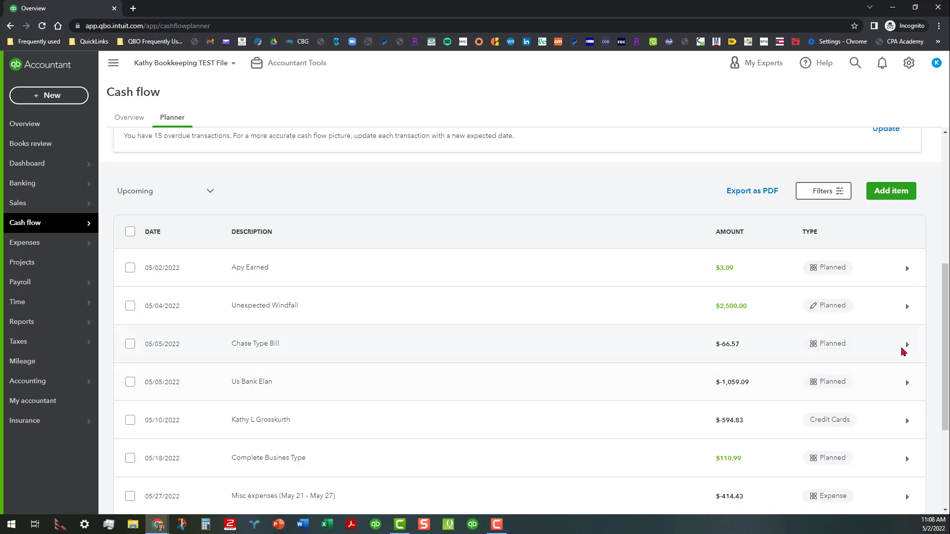
# Step: Change the 05/05/2022 Chase Type Bill amount to $1,000.00 and update it
pyautogui.click(356, 349)
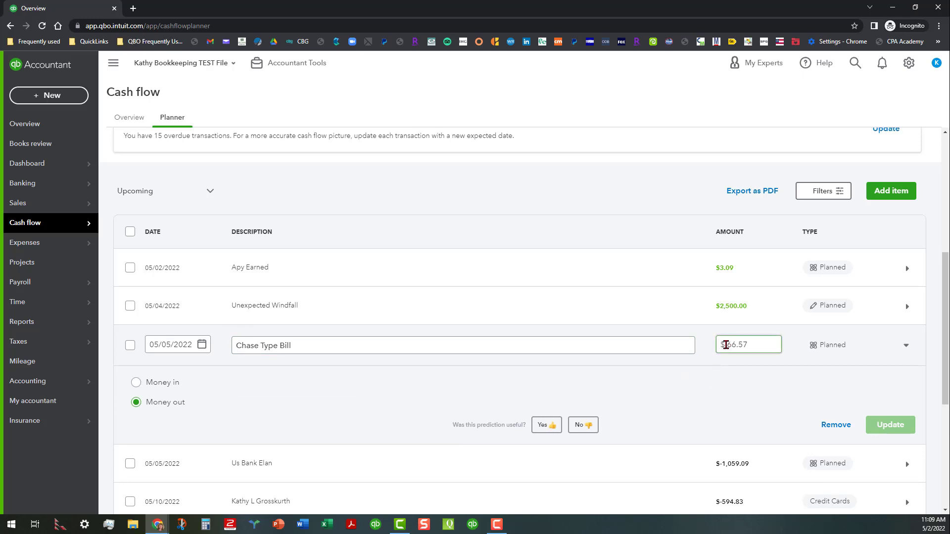
pyautogui.click(739, 344)
pyautogui.write('1000.')
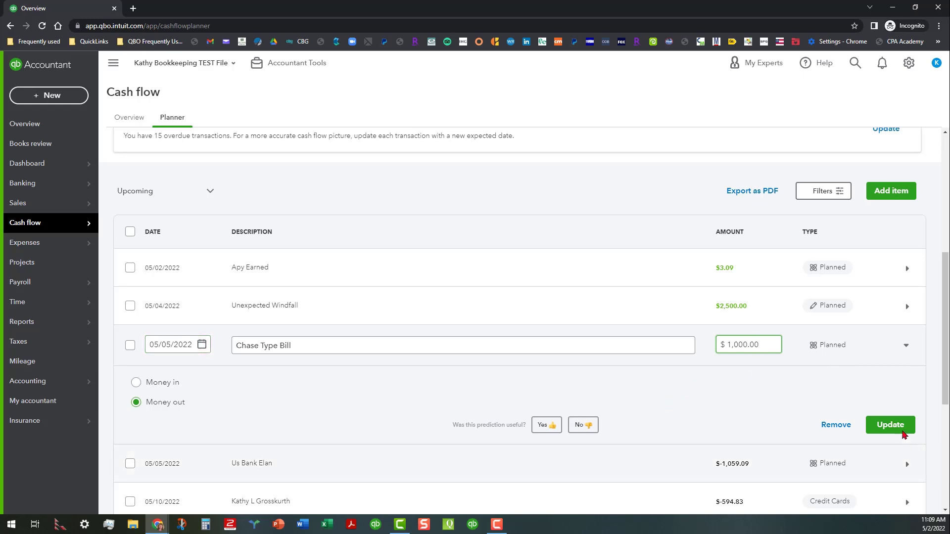
pyautogui.click(896, 429)
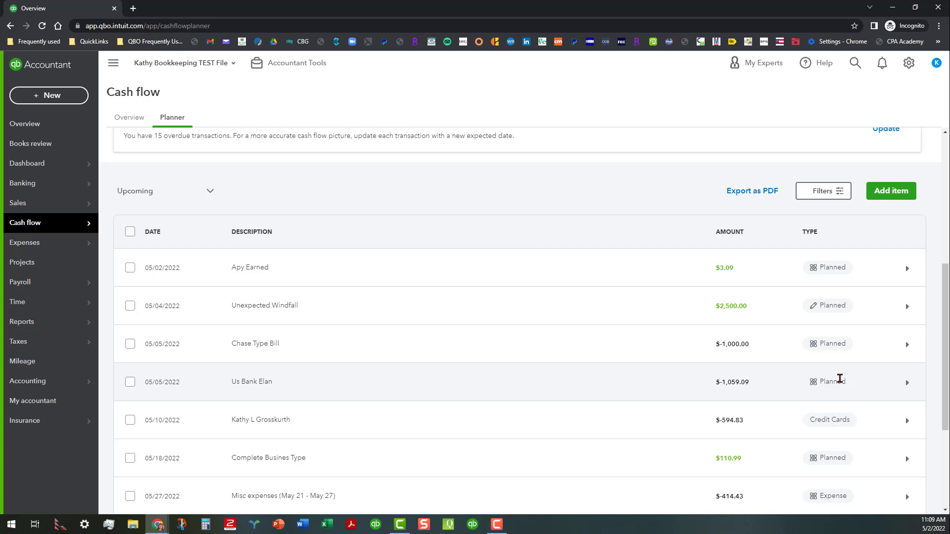
# Step: Delete the $1,059.09 Us Bank Elan bill dated 05/05/2022 and confirm the removal
pyautogui.click(326, 385)
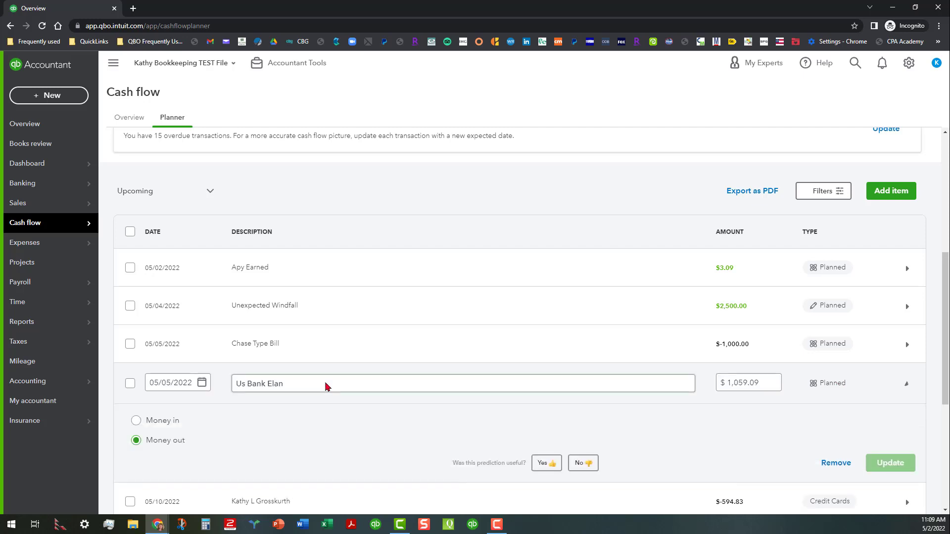
pyautogui.click(321, 446)
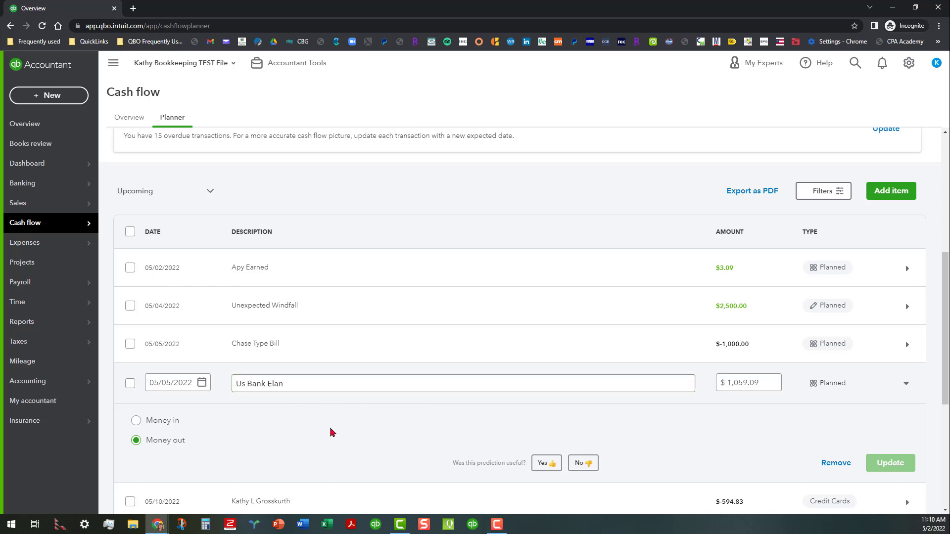
pyautogui.click(130, 385)
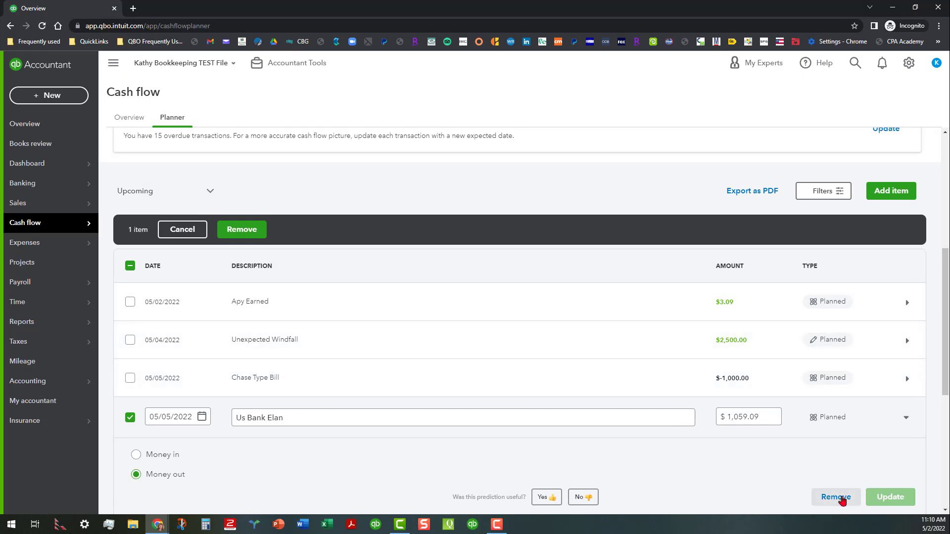
pyautogui.click(836, 497)
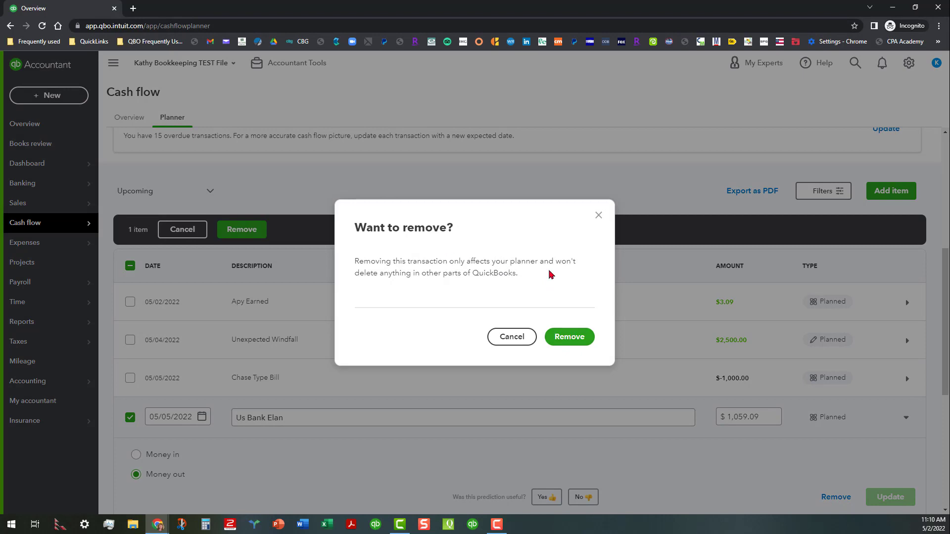
pyautogui.click(583, 341)
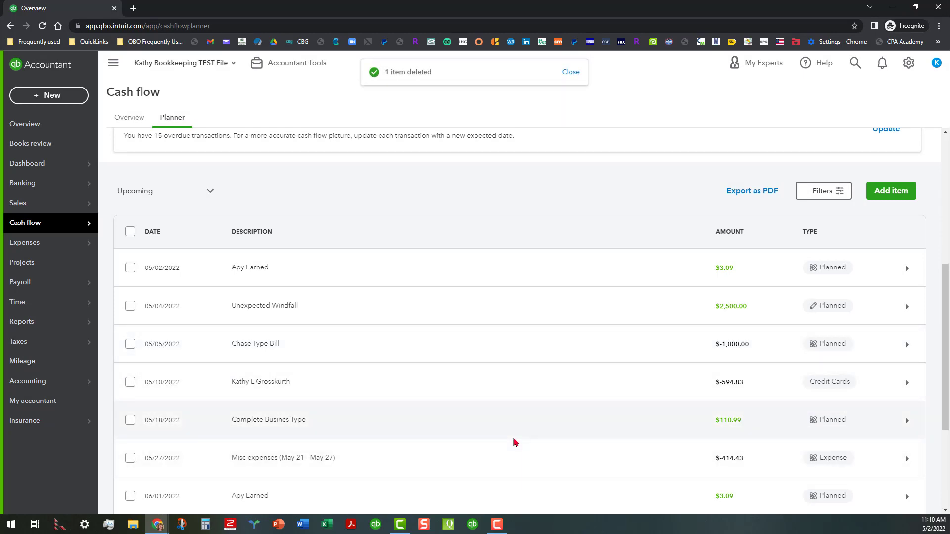
# Step: Switch the planner chart to Money in/out, showing May's $3,317.80 in and $2,009.26 out
pyautogui.scroll(-1, 510, 435)
pyautogui.scroll(-1, 473, 423)
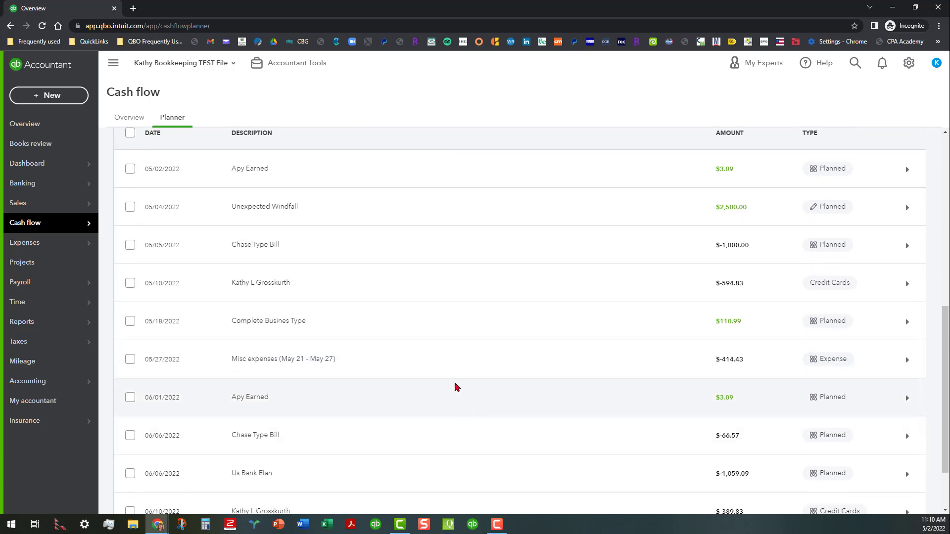
pyautogui.scroll(8, 459, 398)
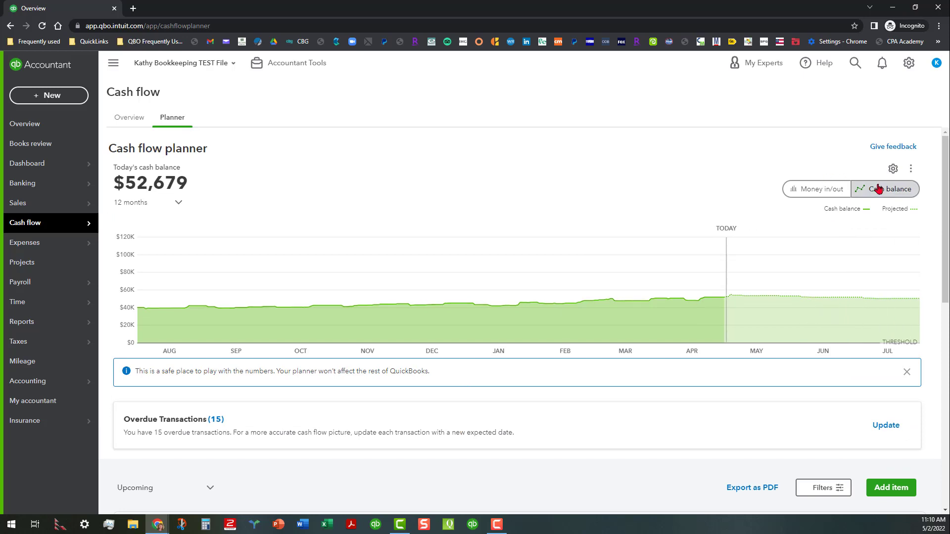
pyautogui.click(796, 192)
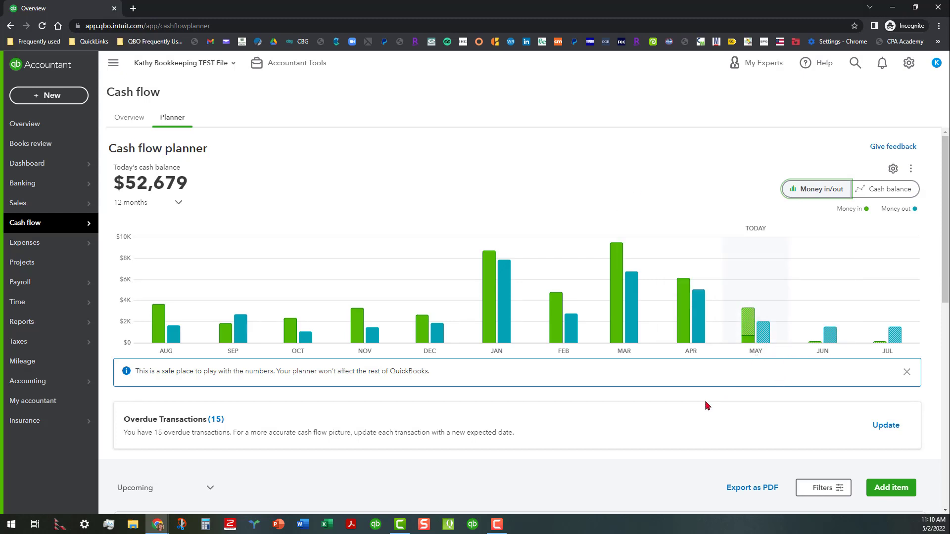
pyautogui.moveTo(748, 340)
pyautogui.scroll(-3, 663, 377)
pyautogui.scroll(-2, 630, 370)
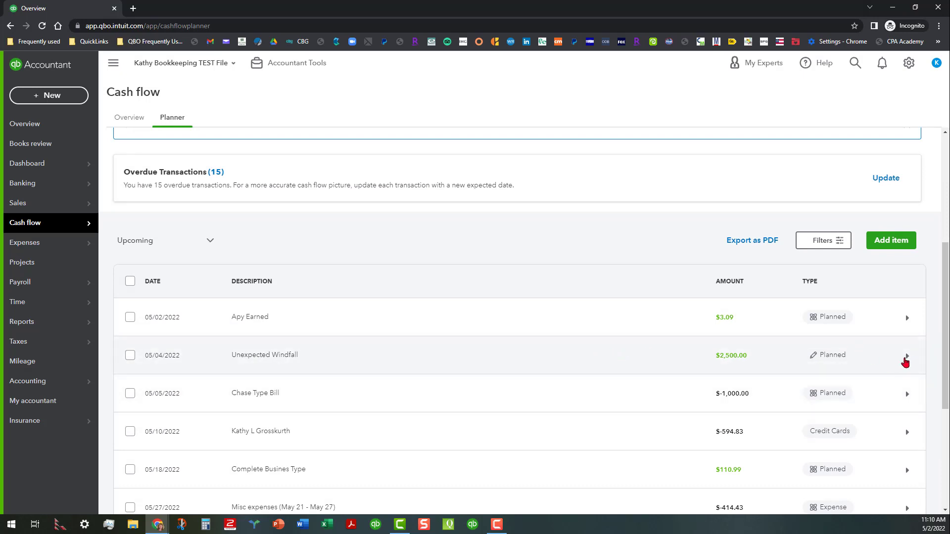
pyautogui.scroll(5, 717, 299)
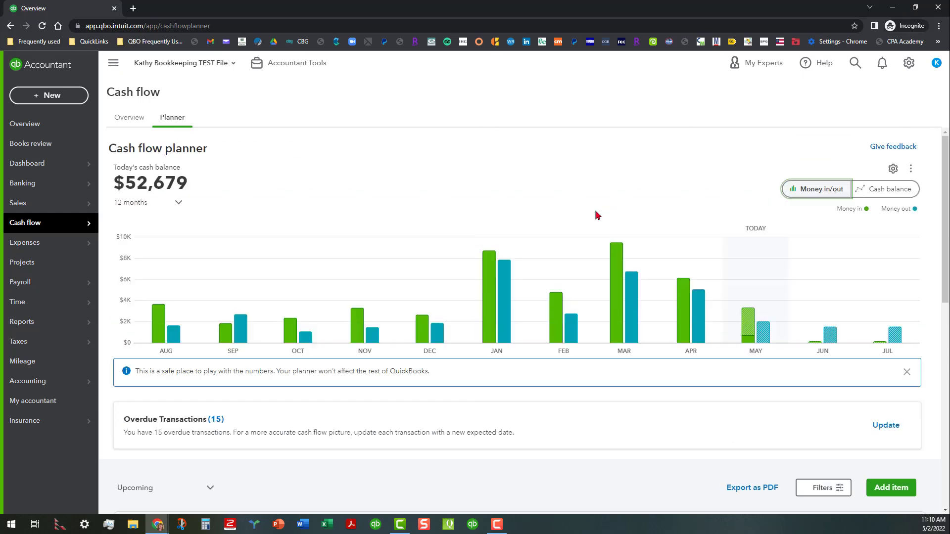
pyautogui.moveTo(748, 320)
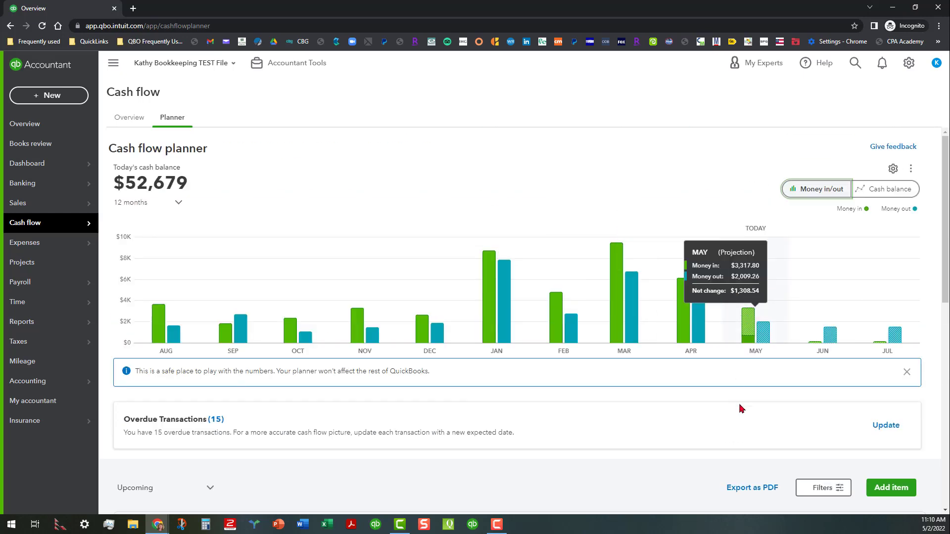
pyautogui.scroll(-3, 772, 391)
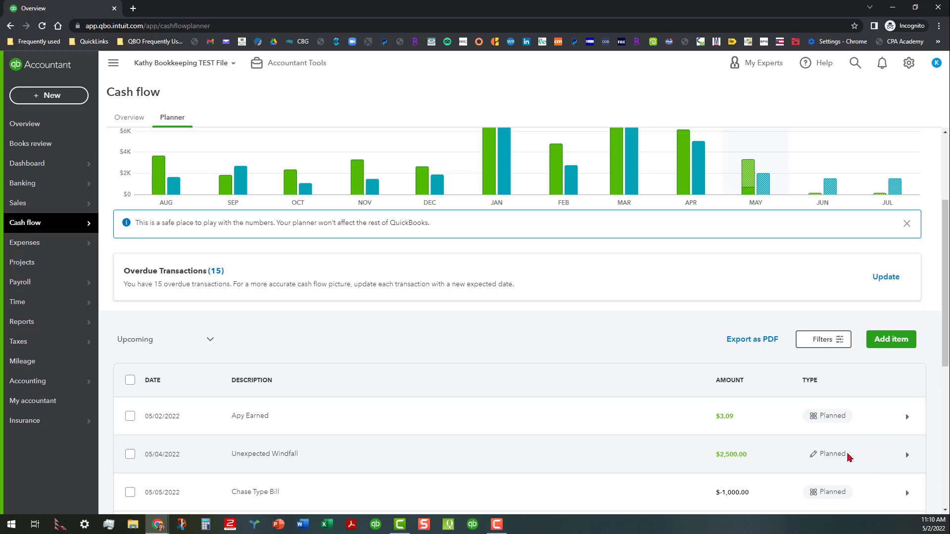
# Step: Redate the Unexpected Windfall to 05/13/2022 and change its amount to $5,000
pyautogui.click(427, 452)
pyautogui.scroll(-1, 415, 355)
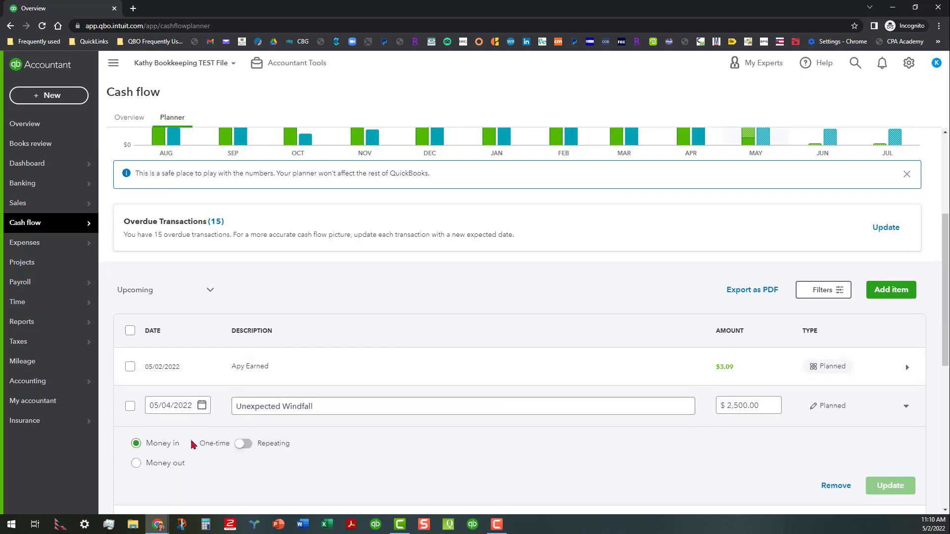
pyautogui.click(200, 407)
pyautogui.click(201, 405)
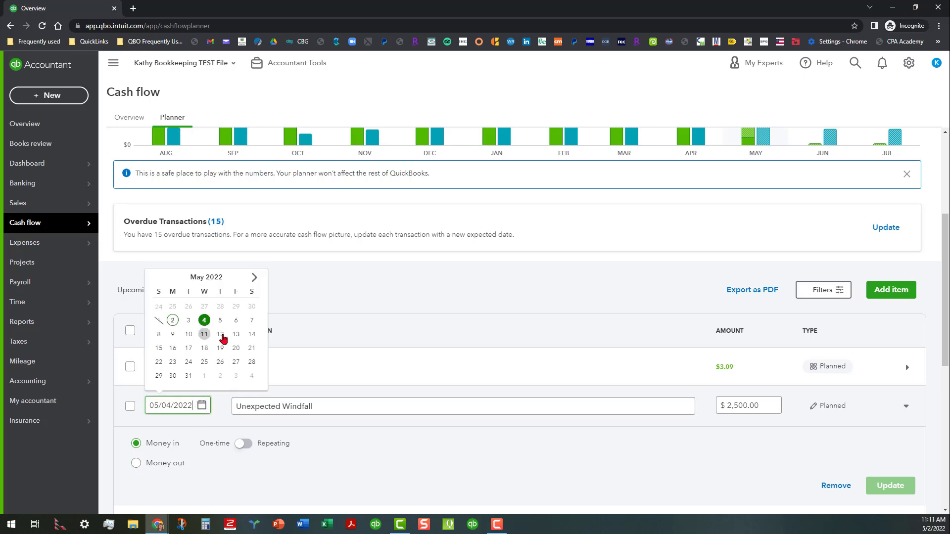
pyautogui.click(236, 334)
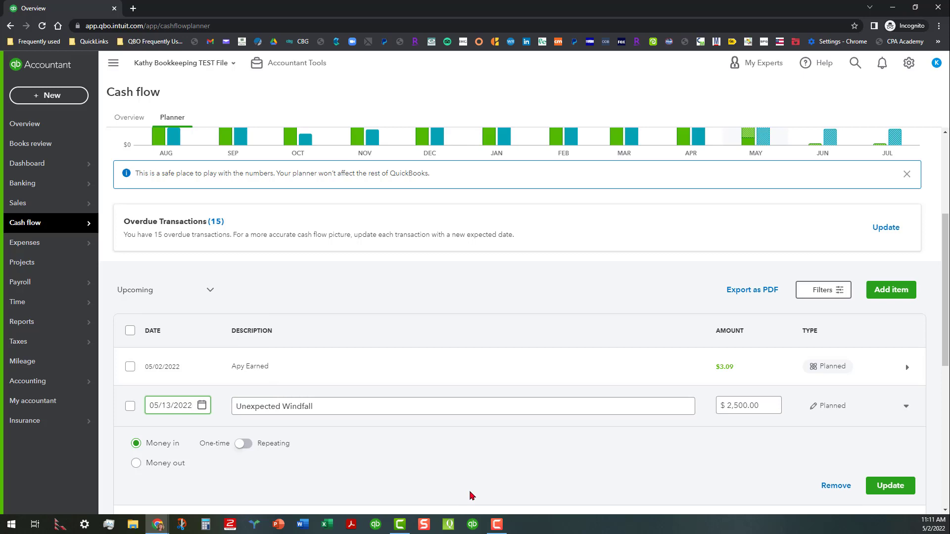
pyautogui.moveTo(728, 406); pyautogui.dragTo(769, 401)
pyautogui.write('5000')
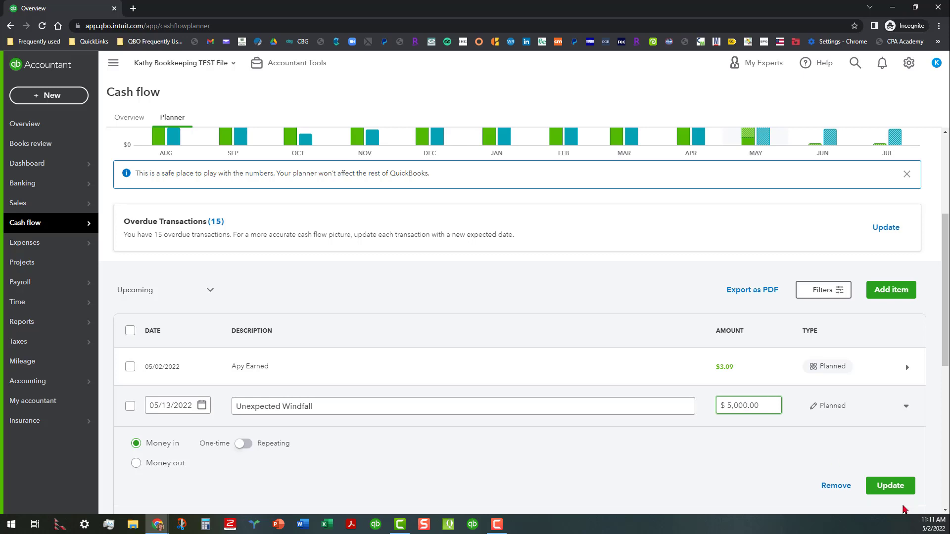
pyautogui.click(899, 487)
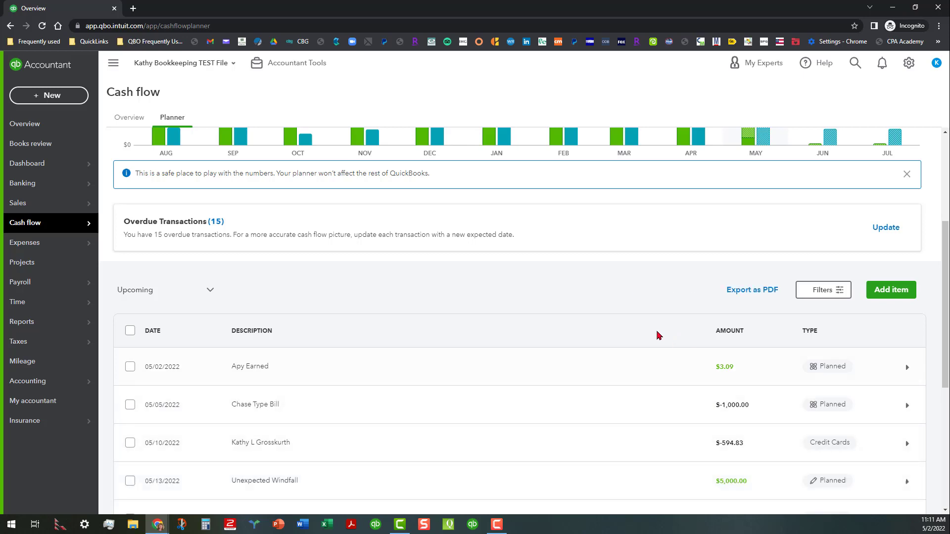
pyautogui.scroll(4, 656, 333)
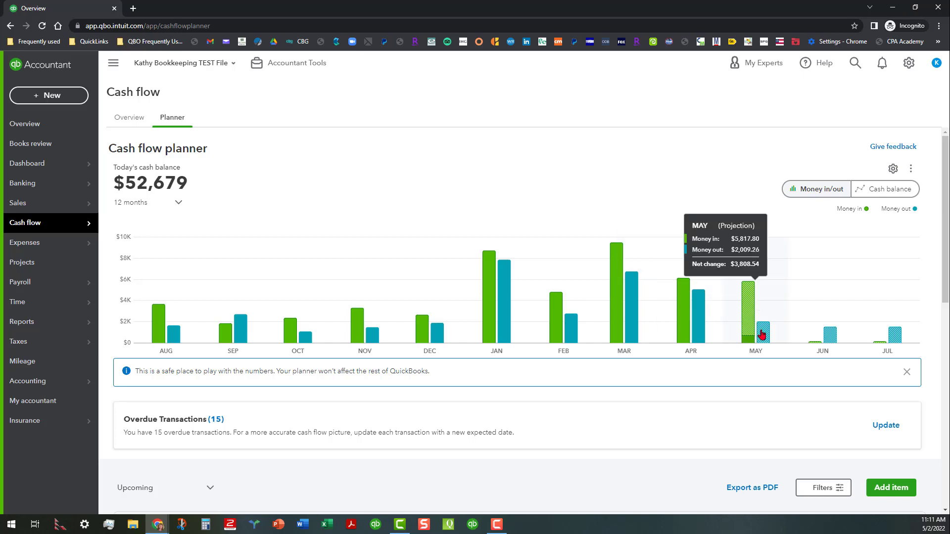
pyautogui.scroll(-7, 643, 396)
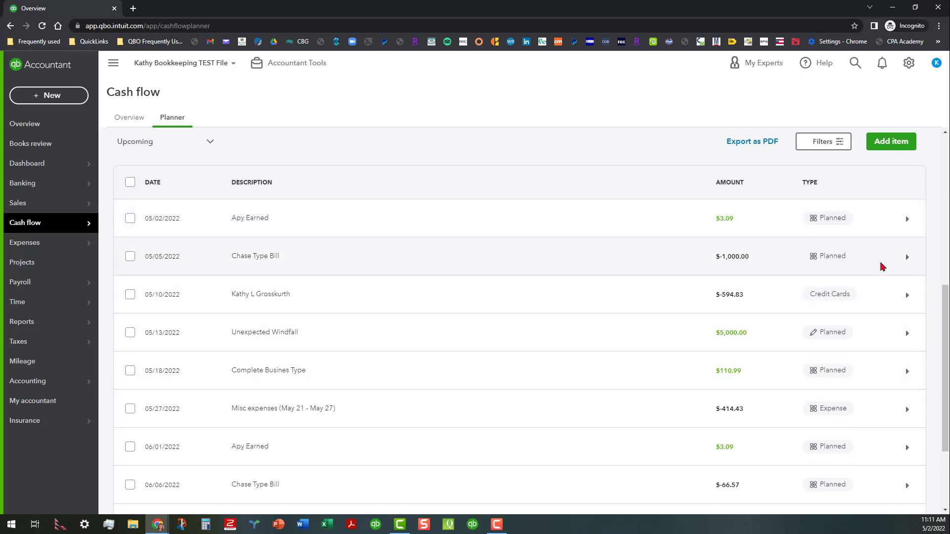
# Step: Change the Chase Type Bill amount from $1,000 to $2,000 and update it
pyautogui.click(907, 258)
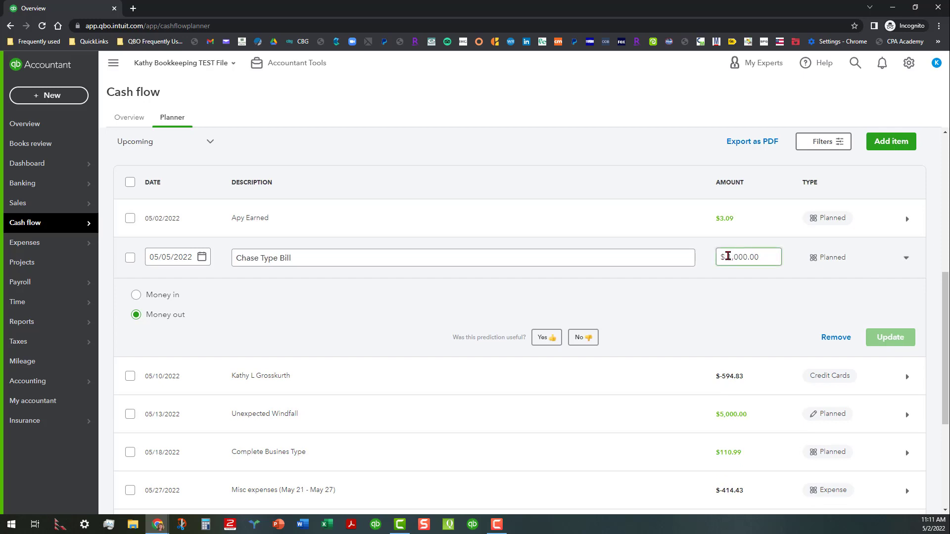
pyautogui.moveTo(728, 257); pyautogui.dragTo(730, 256)
pyautogui.write('2')
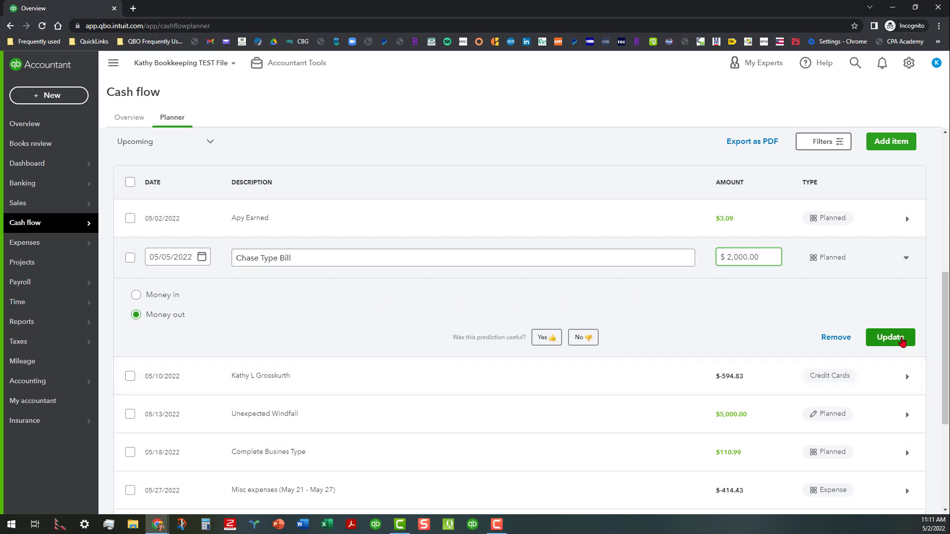
pyautogui.click(901, 341)
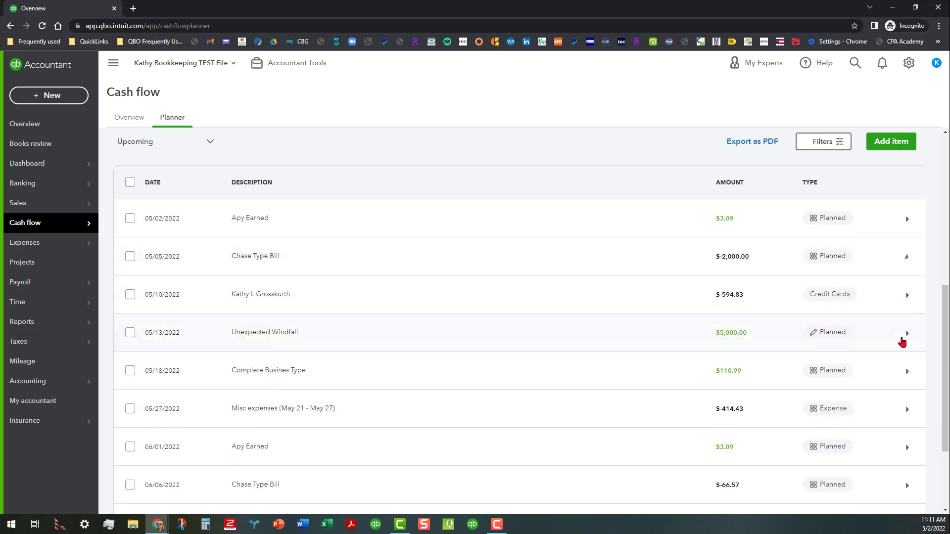
# Step: Switch the planner chart to Cash balance, showing actuals through April and projections through July
pyautogui.scroll(7, 539, 218)
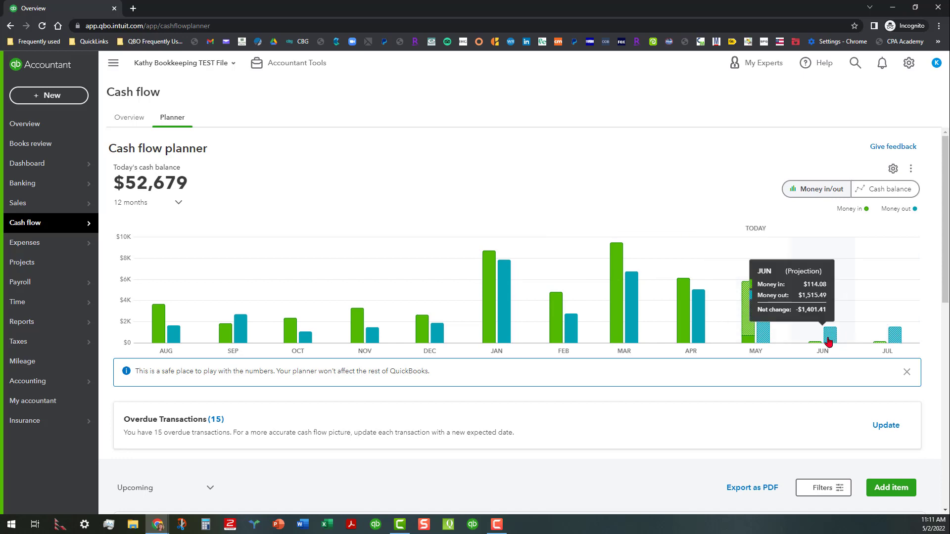
pyautogui.scroll(-1, 579, 390)
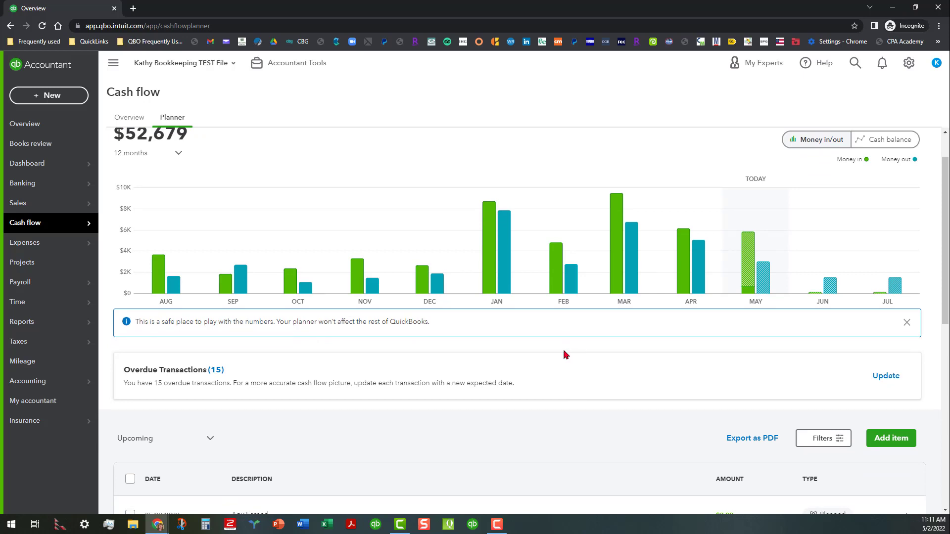
pyautogui.click(869, 141)
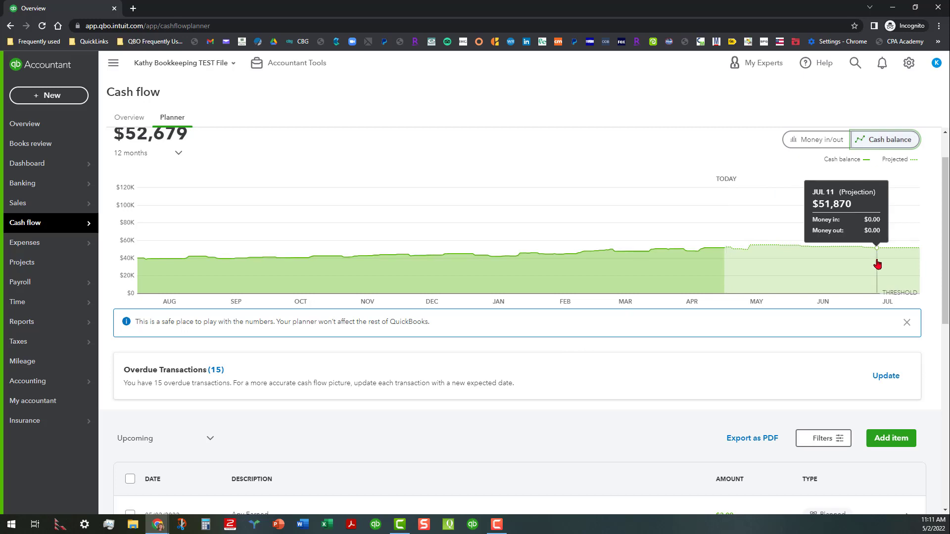
pyautogui.scroll(1, 487, 178)
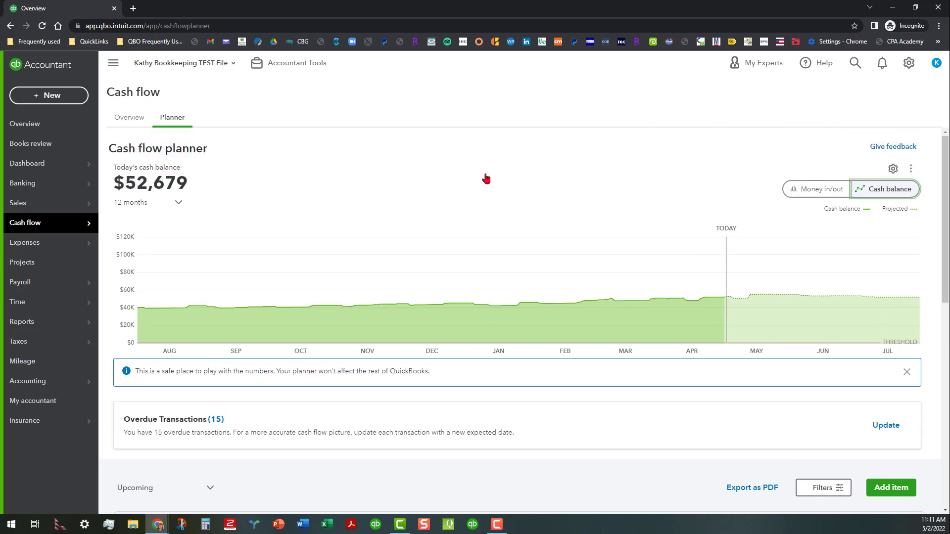
# Step: Return to the Cash flow Overview and display its 12-month forecast as Money in/out bars
pyautogui.click(129, 117)
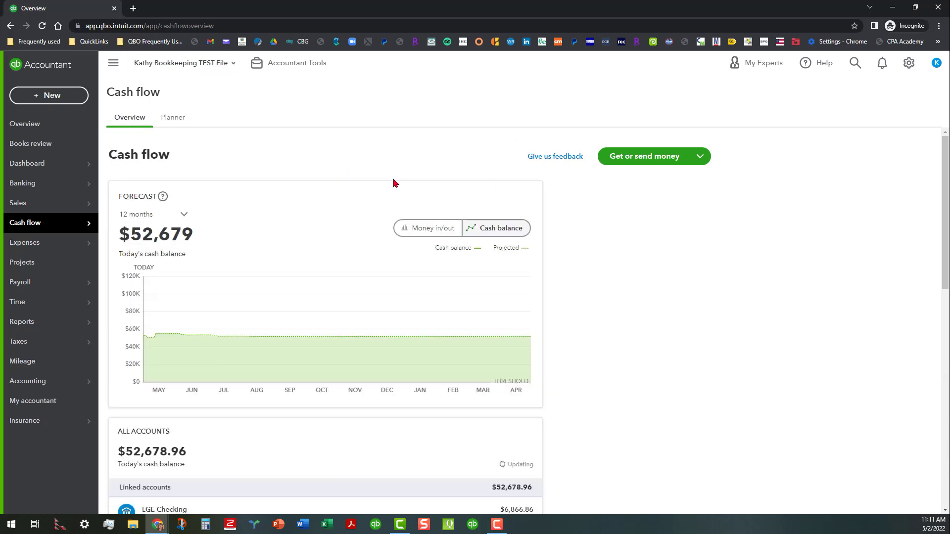
pyautogui.click(423, 232)
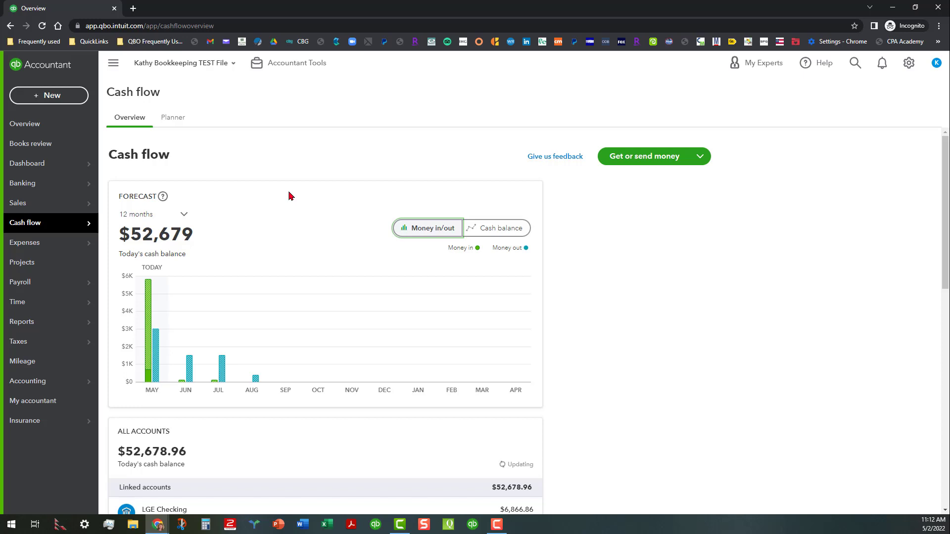
pyautogui.moveTo(401, 529)
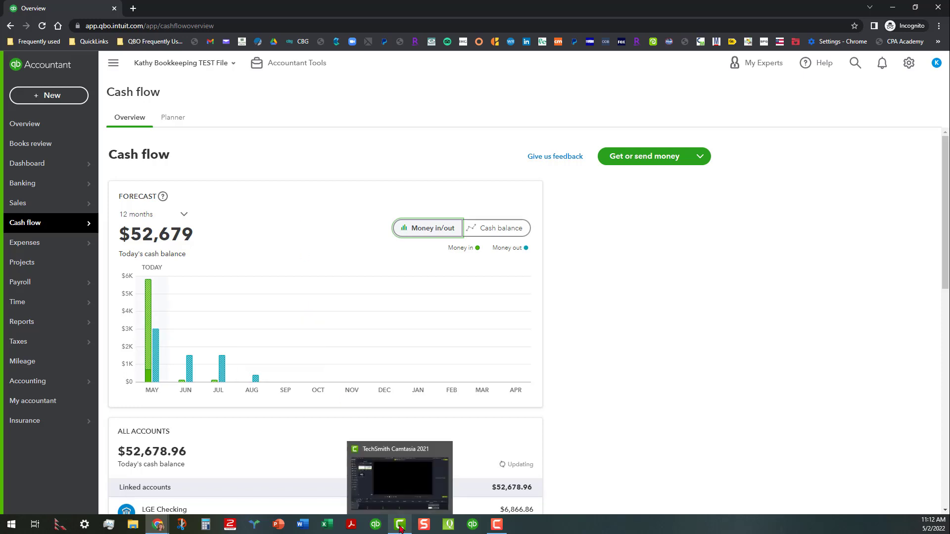